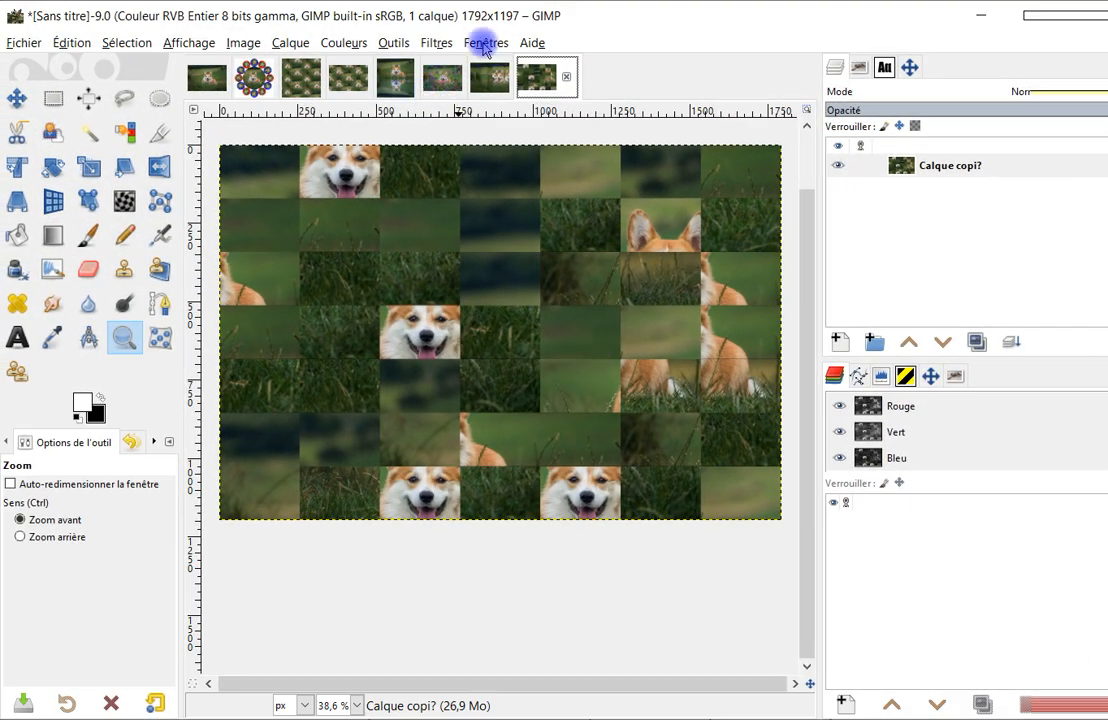
# Open the G'MIC-Qt filters, choose Array [Regular], and set both X-Tiles and Y-Tiles to 1
pyautogui.click(435, 32)
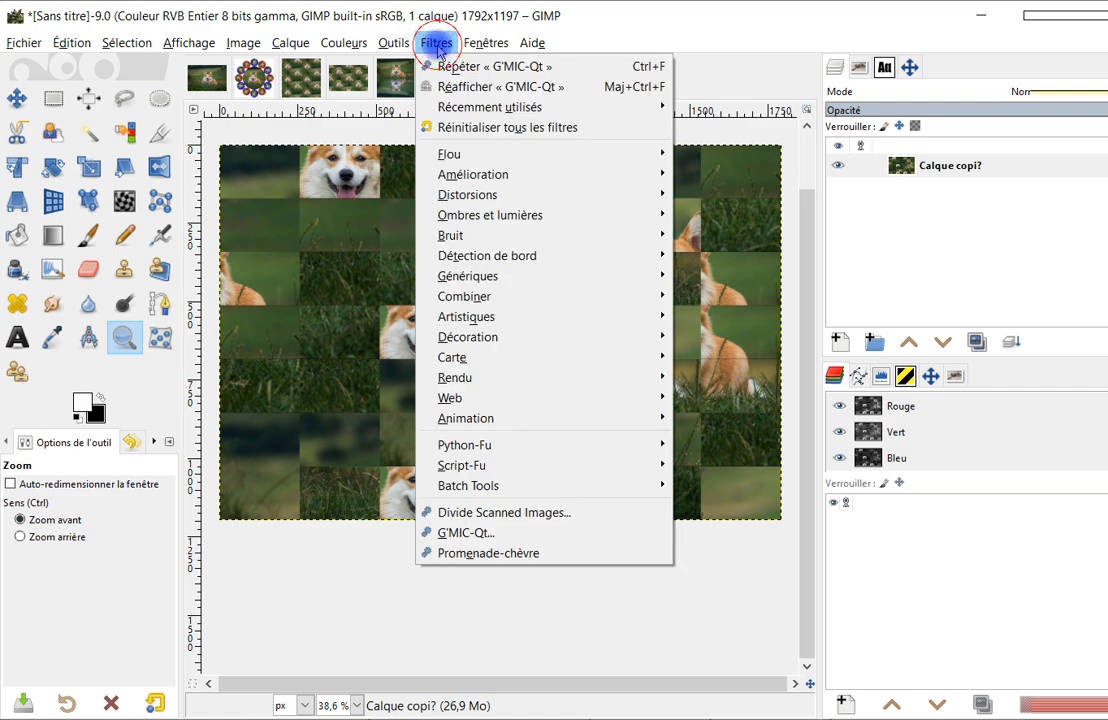
pyautogui.click(498, 535)
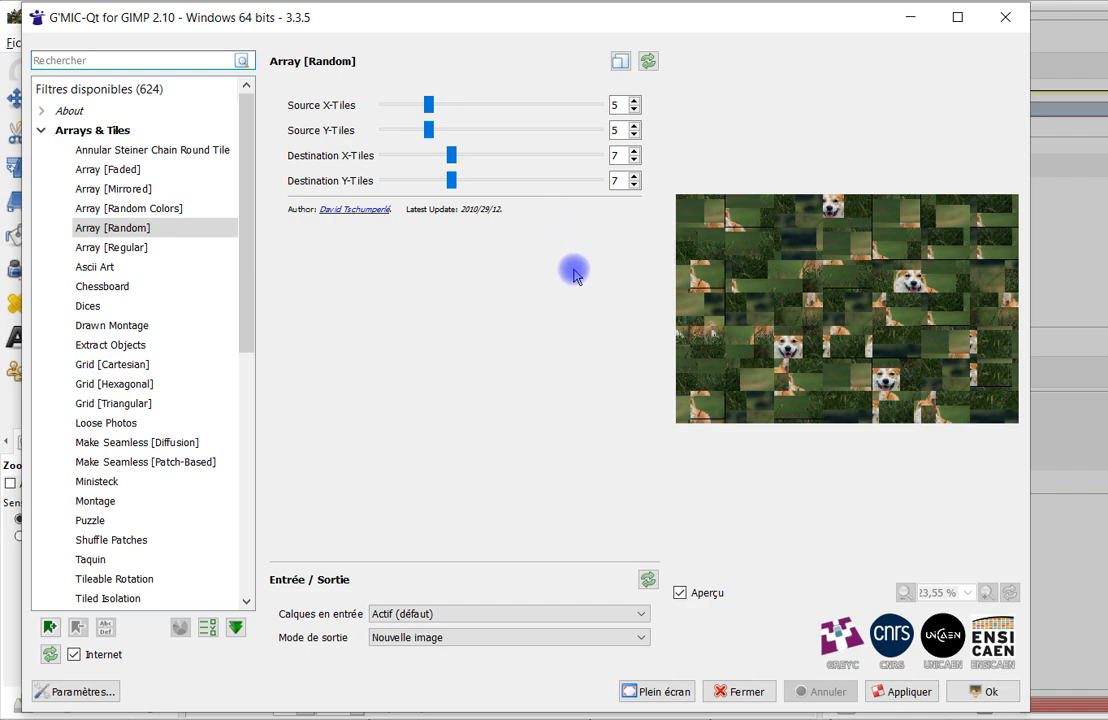
pyautogui.click(150, 249)
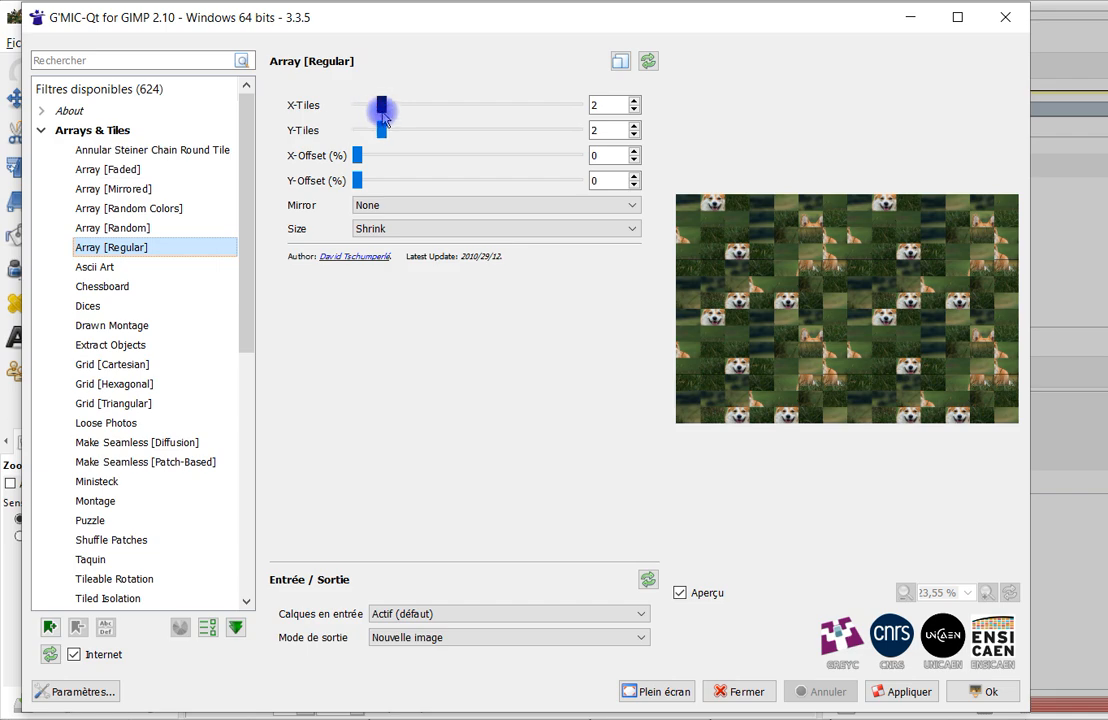
pyautogui.moveTo(383, 106); pyautogui.dragTo(358, 105)
pyautogui.click(649, 62)
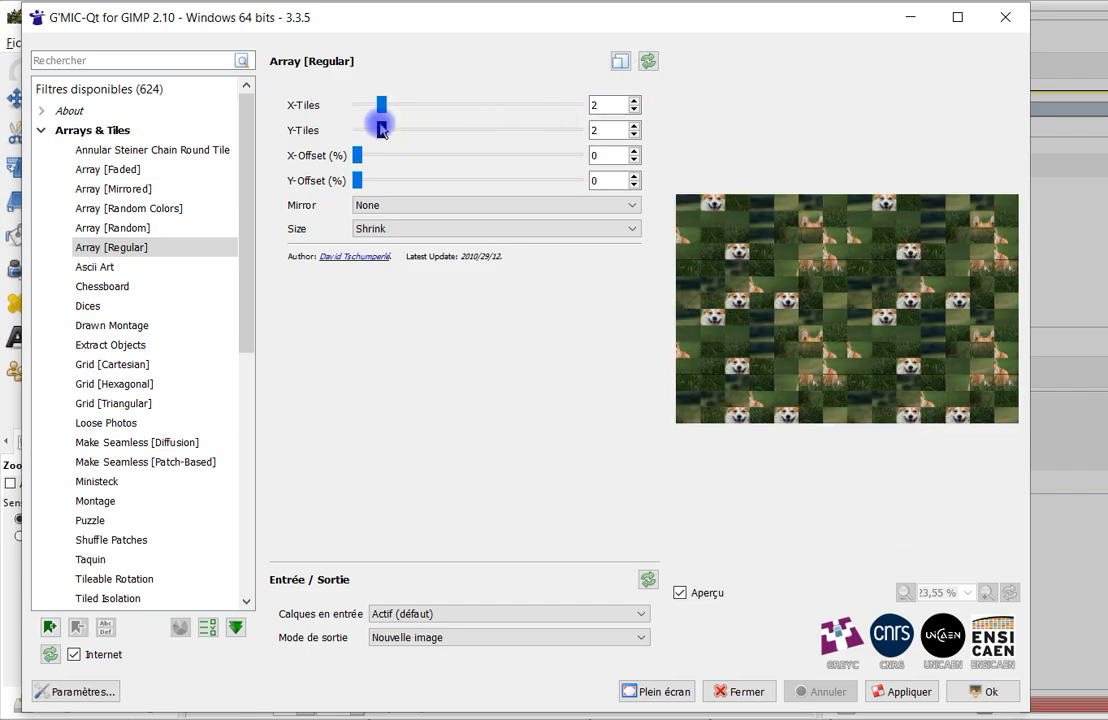
pyautogui.moveTo(383, 137); pyautogui.dragTo(336, 100)
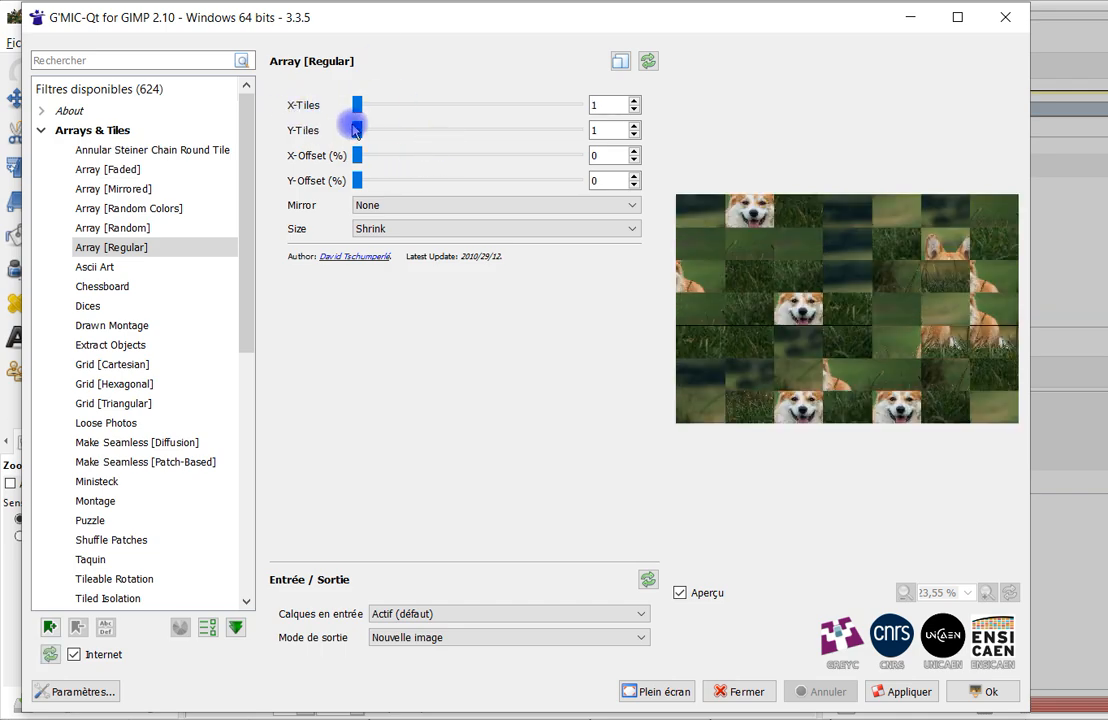
# Try the X-Axis and XY-Axes mirror options on the array and set Mirror back to None
pyautogui.click(373, 207)
pyautogui.click(375, 225)
pyautogui.click(382, 205)
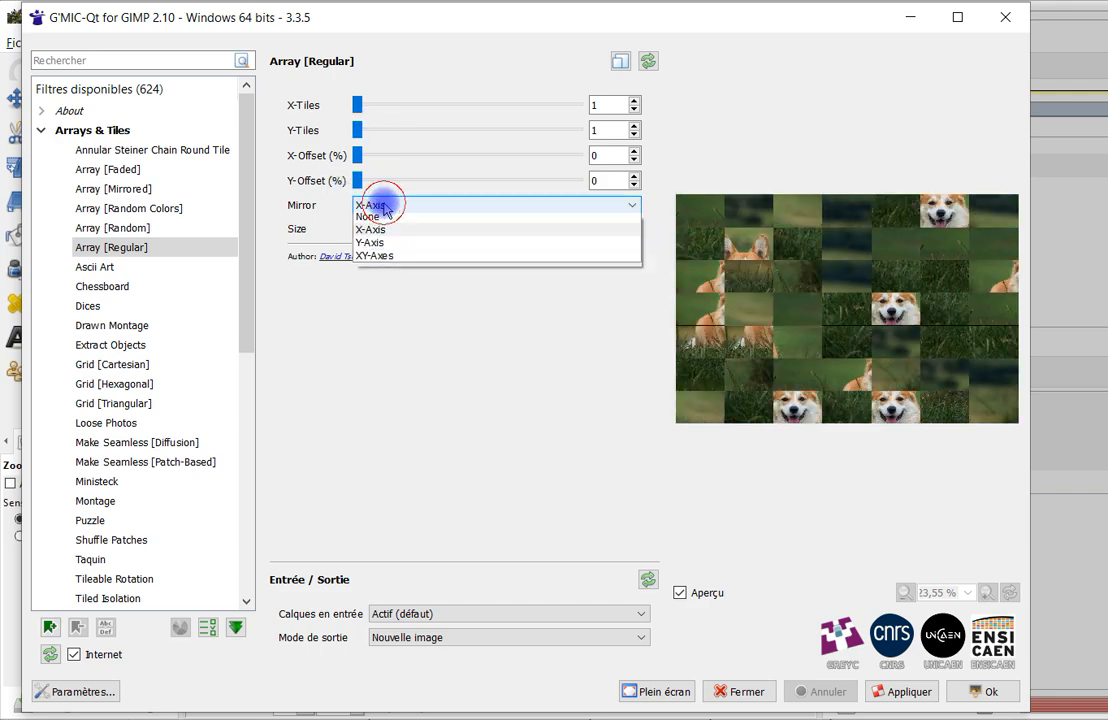
pyautogui.click(375, 259)
pyautogui.click(400, 205)
pyautogui.click(368, 219)
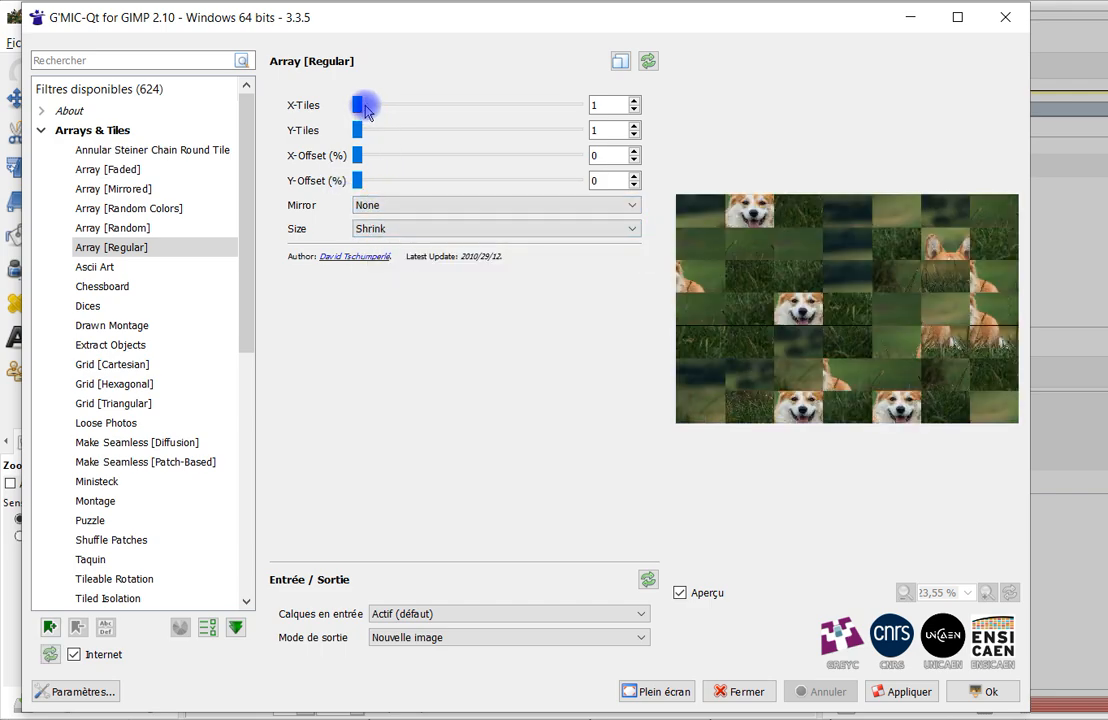
# Try a higher X-Tiles value in the preview and return it to 1
pyautogui.moveTo(360, 107); pyautogui.dragTo(455, 105)
pyautogui.moveTo(356, 129)
pyautogui.mouseDown()
pyautogui.moveTo(428, 129)
pyautogui.moveTo(352, 129)
pyautogui.mouseUp()
pyautogui.moveTo(453, 101); pyautogui.dragTo(300, 104)
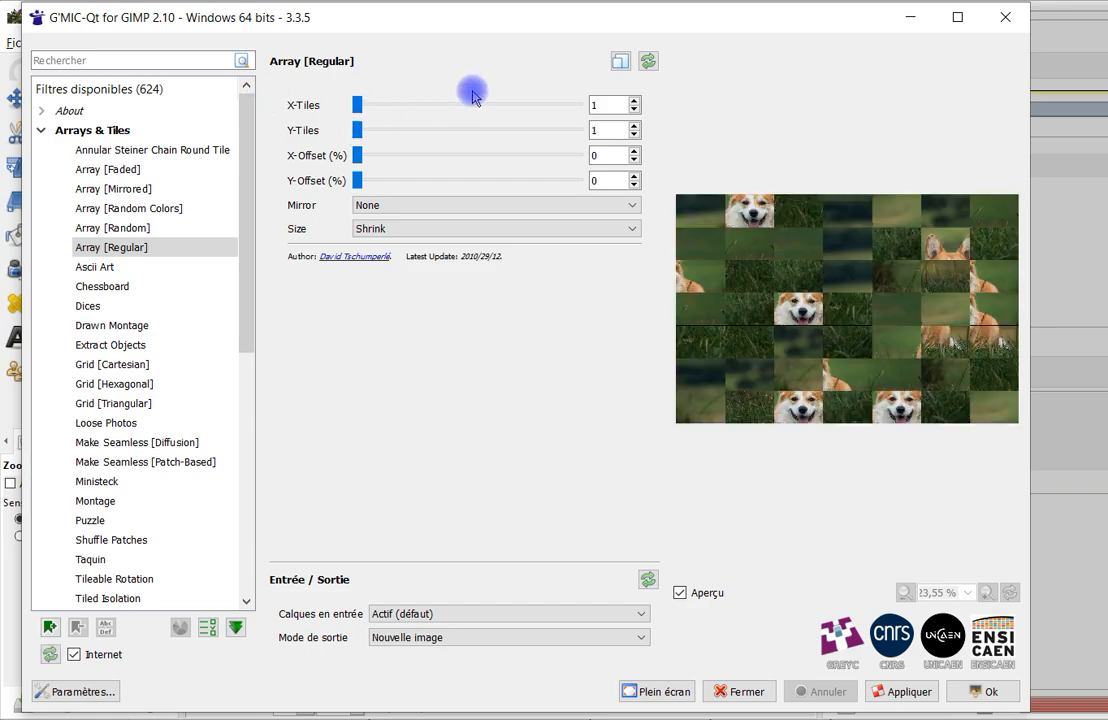
# Try an X-Offset of 35.4 % and a Y-Offset, and return both offsets to 0
pyautogui.click(356, 156)
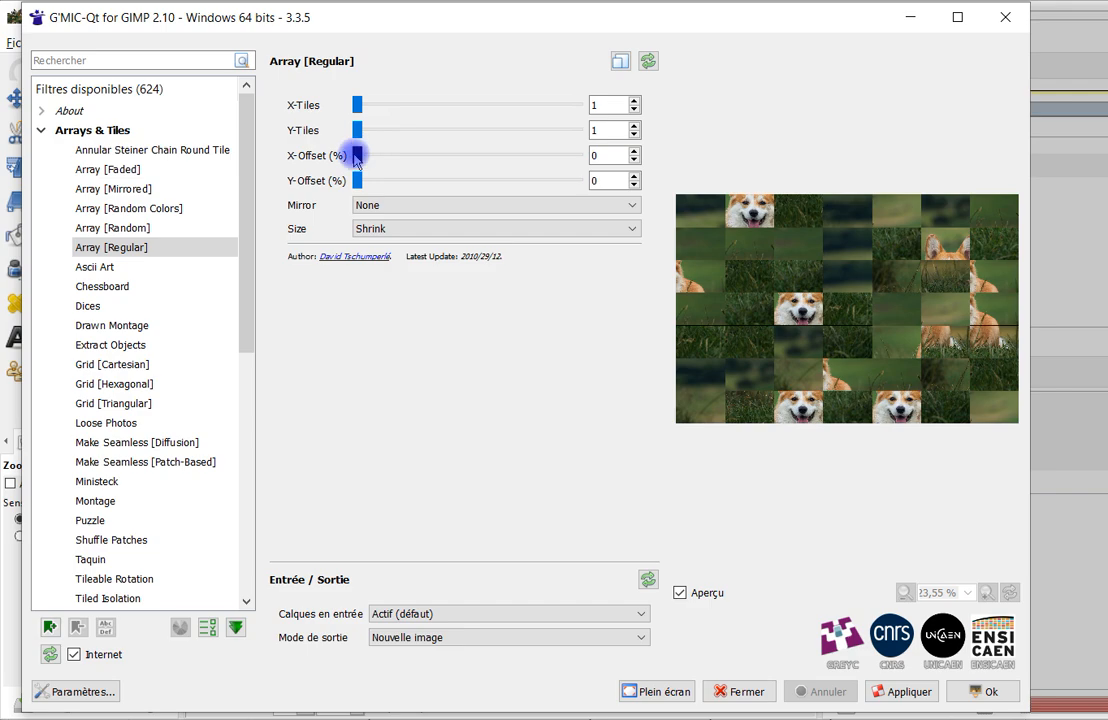
pyautogui.moveTo(357, 160); pyautogui.dragTo(429, 160)
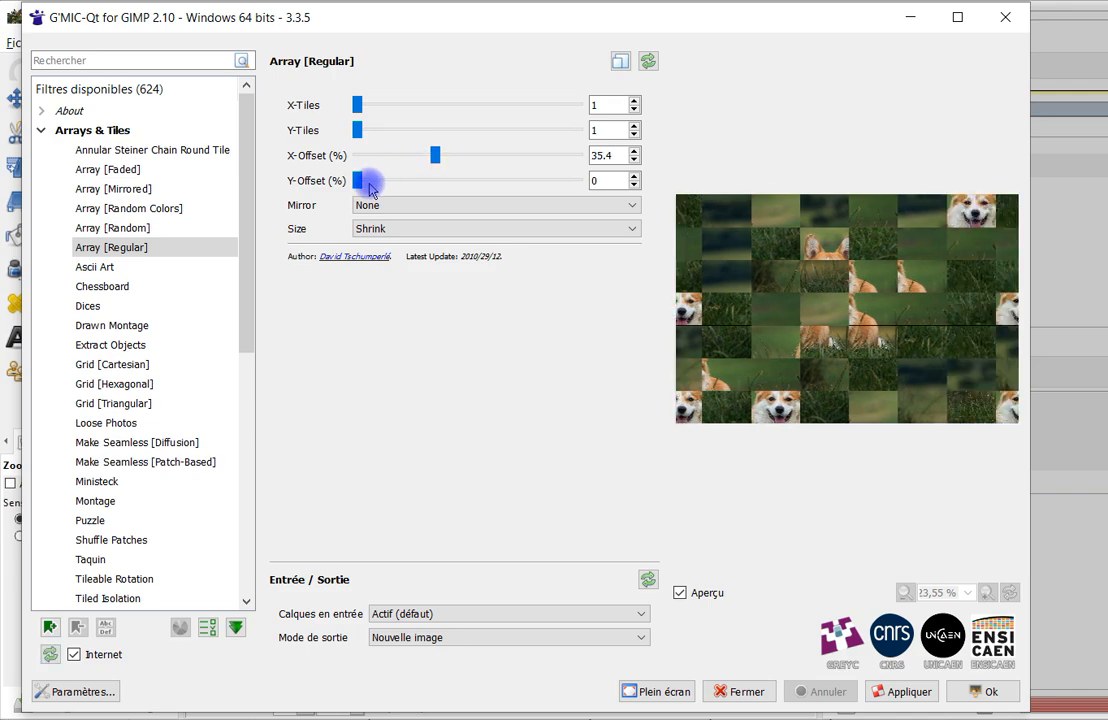
pyautogui.moveTo(358, 182)
pyautogui.mouseDown()
pyautogui.moveTo(485, 180)
pyautogui.moveTo(346, 173)
pyautogui.mouseUp()
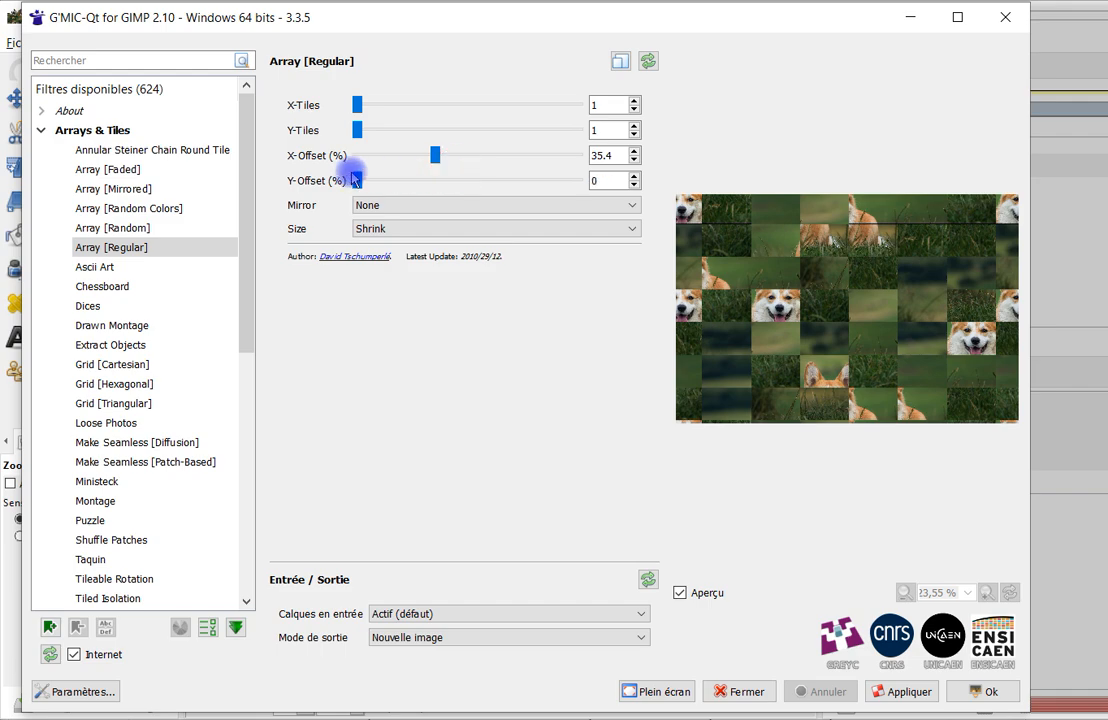
pyautogui.moveTo(433, 155); pyautogui.dragTo(354, 153)
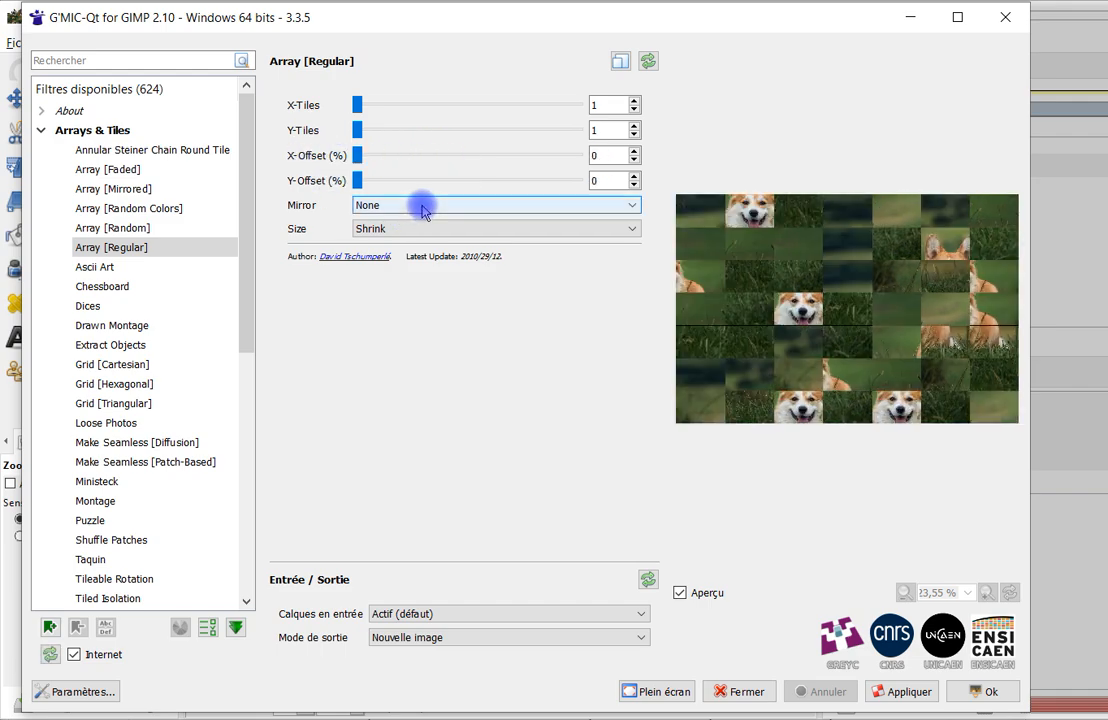
# Preview the array mirrored on the Y-Axis and on XY-Axes, and restore Mirror to None
pyautogui.click(421, 207)
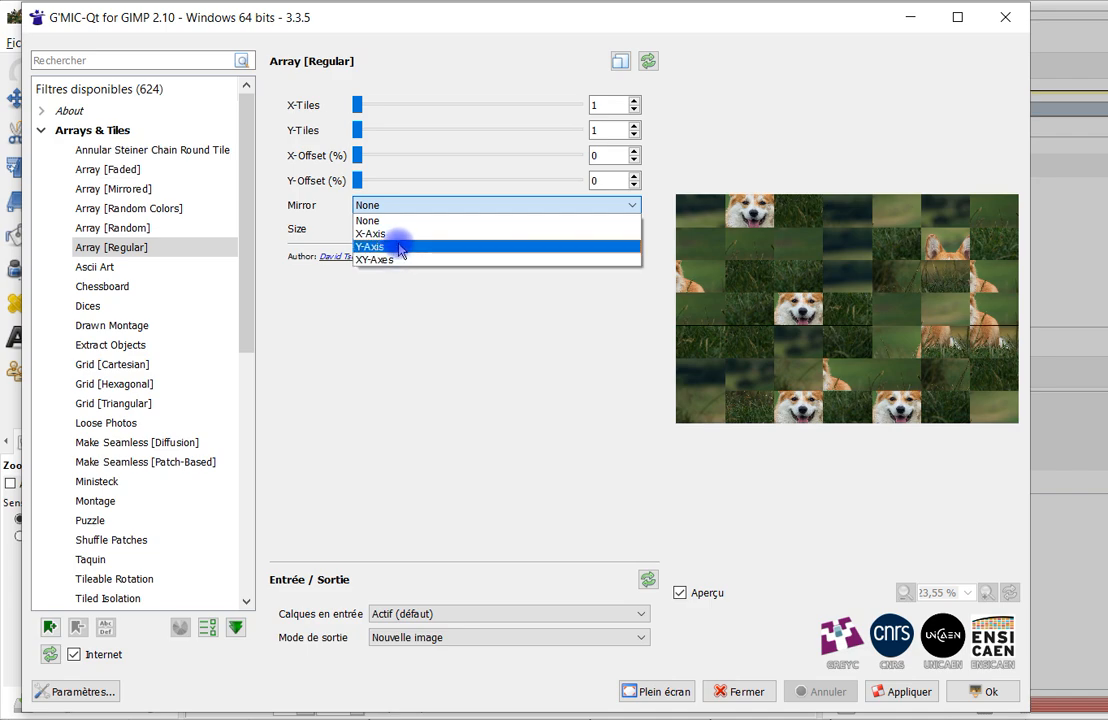
pyautogui.click(399, 247)
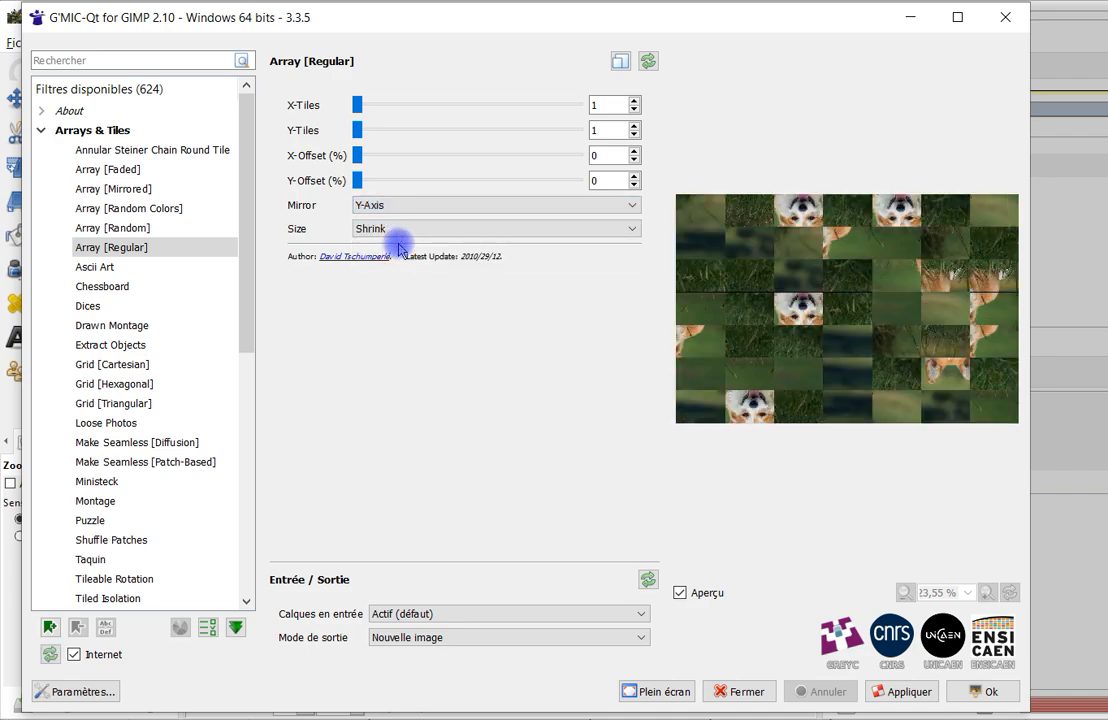
pyautogui.click(413, 208)
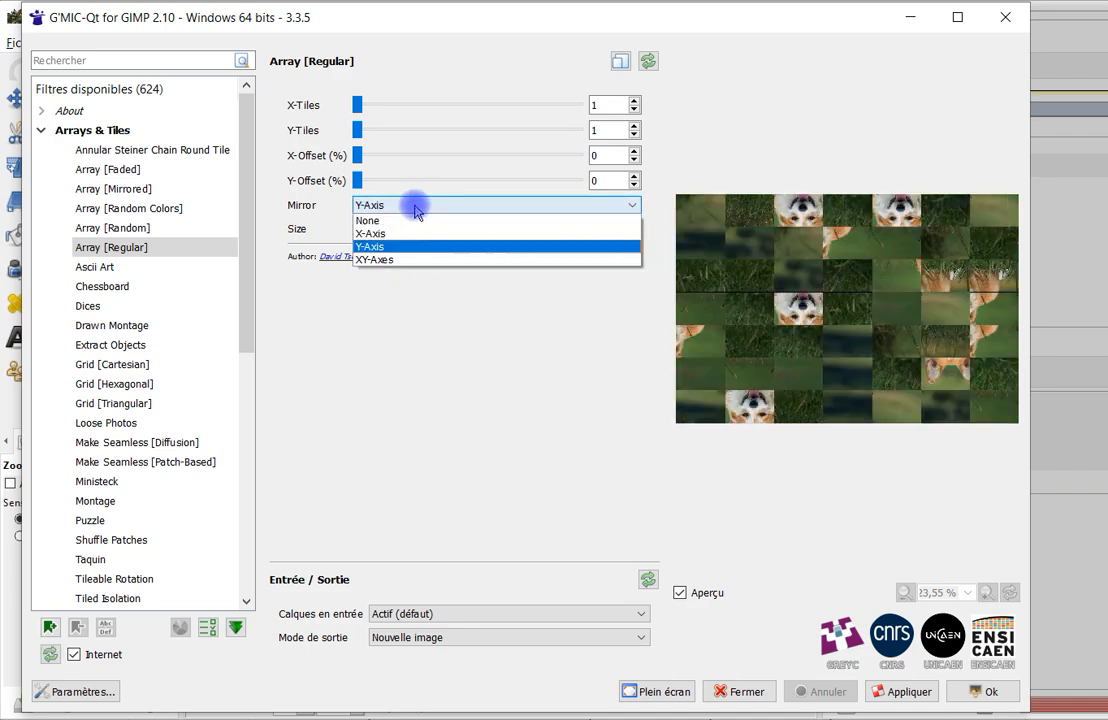
pyautogui.click(399, 260)
pyautogui.click(428, 205)
pyautogui.click(409, 222)
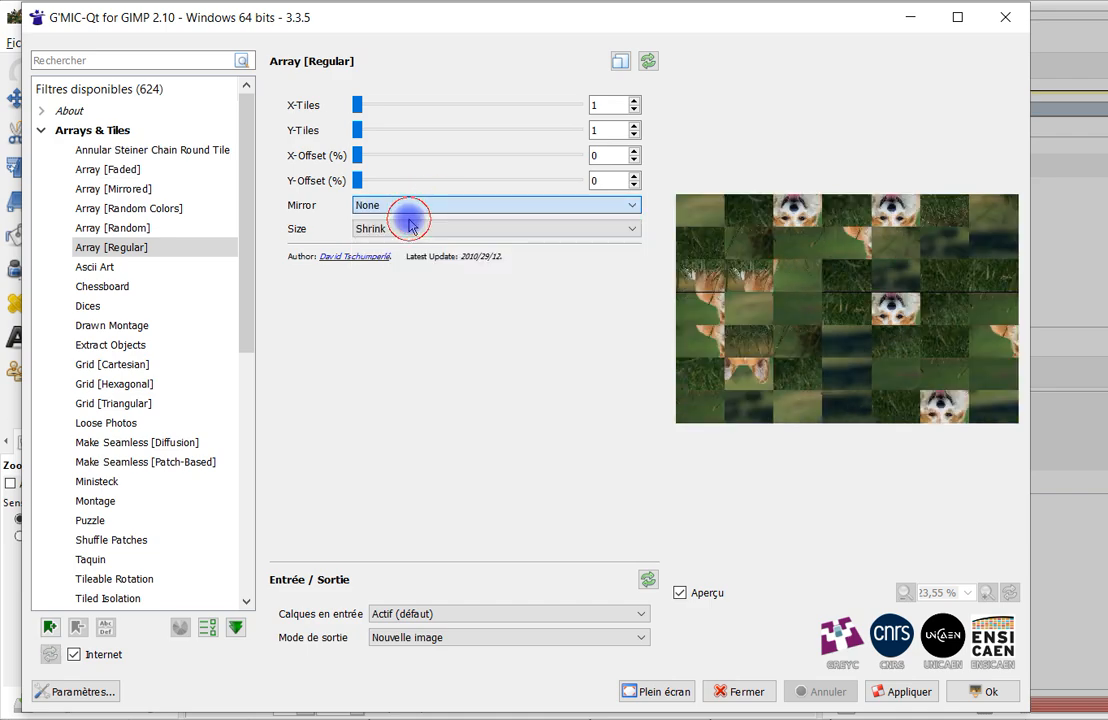
# Try the Expand size option for the array and set Size back to Shrink
pyautogui.click(395, 229)
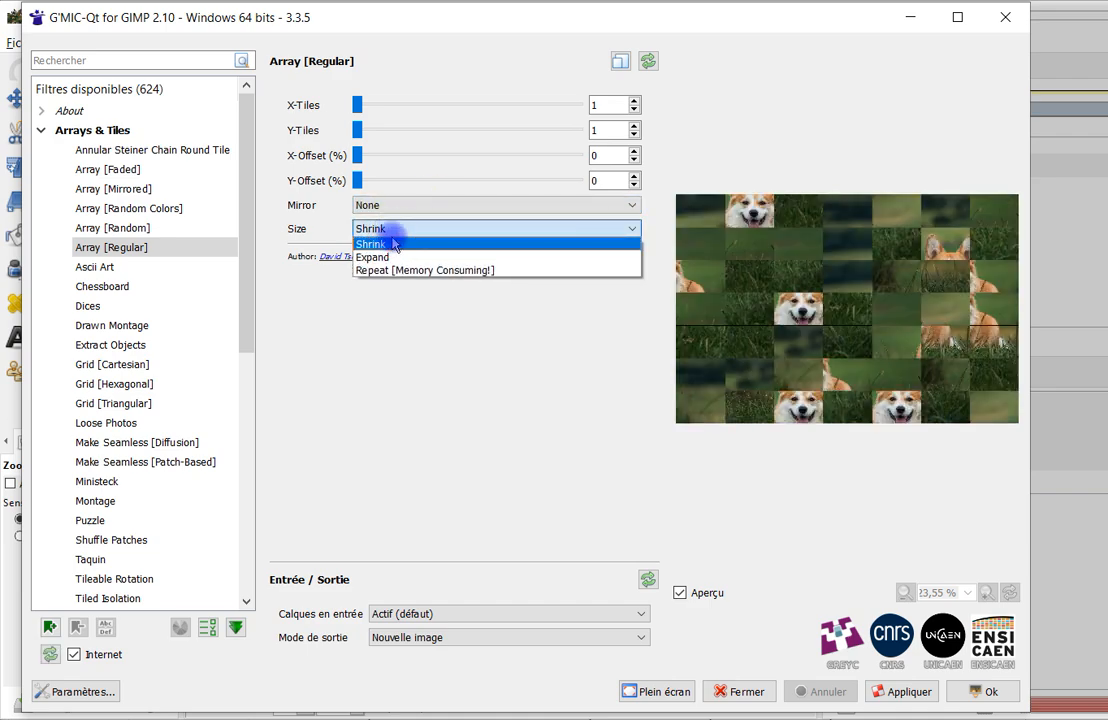
pyautogui.click(390, 259)
pyautogui.scroll(-1, 428, 229)
pyautogui.click(410, 229)
pyautogui.click(368, 243)
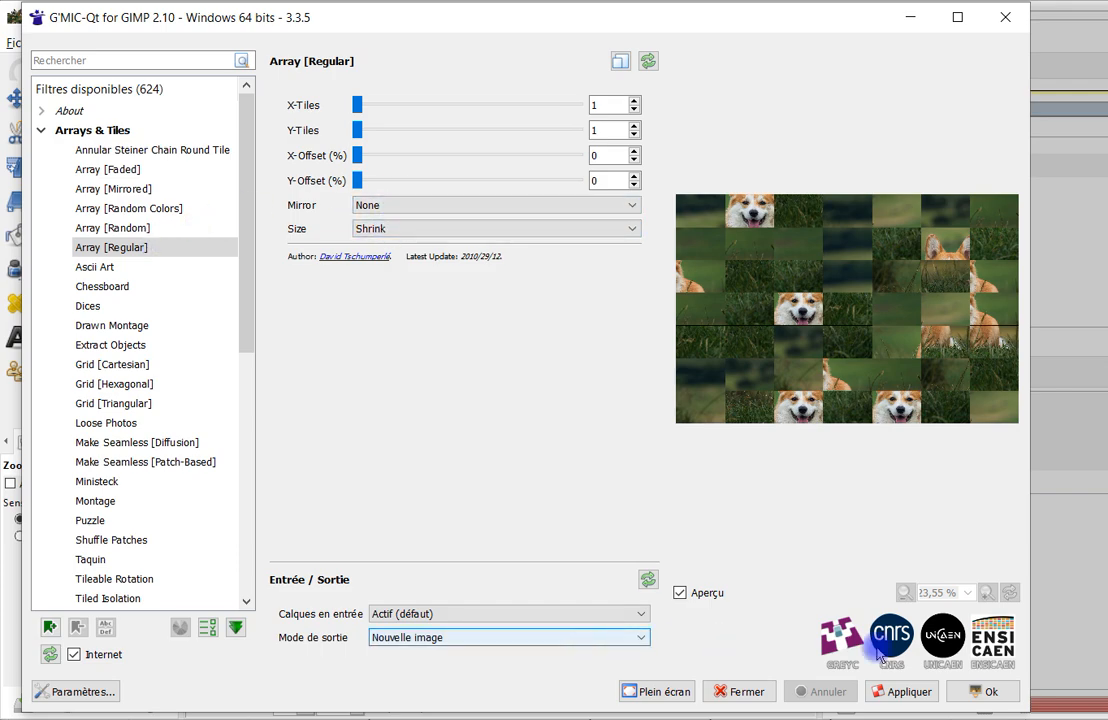
# Apply the Array [Regular] filter with its output as a new image
pyautogui.click(979, 692)
pyautogui.scroll(-1, 574, 403)
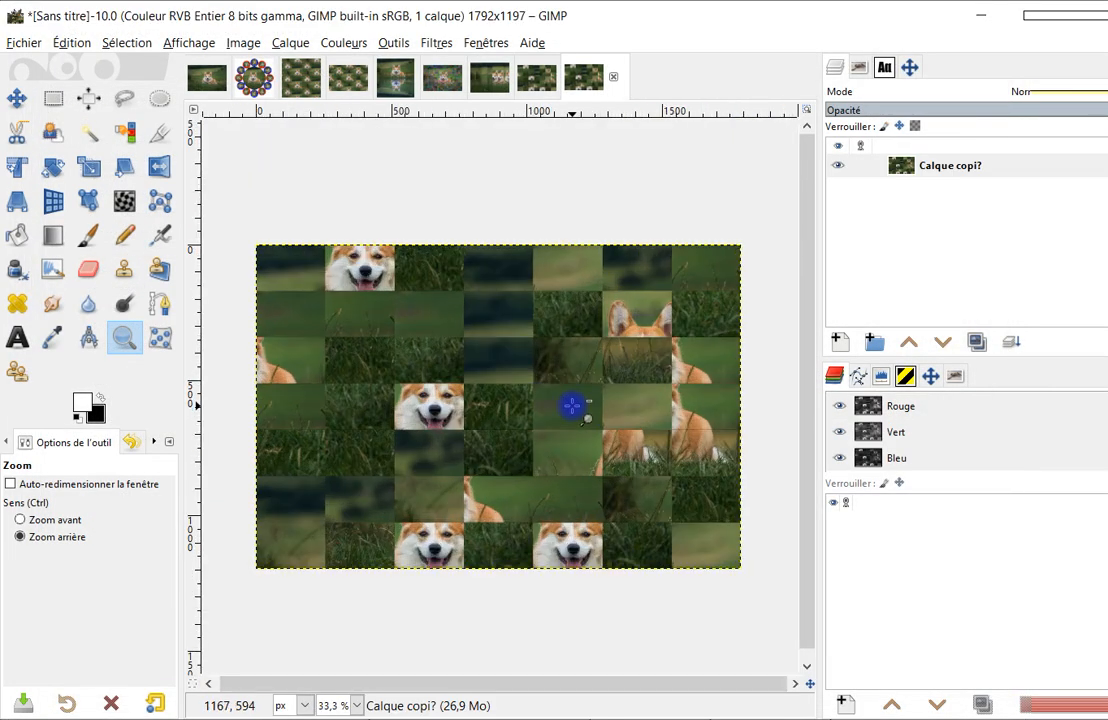
pyautogui.moveTo(591, 413); pyautogui.dragTo(586, 351)
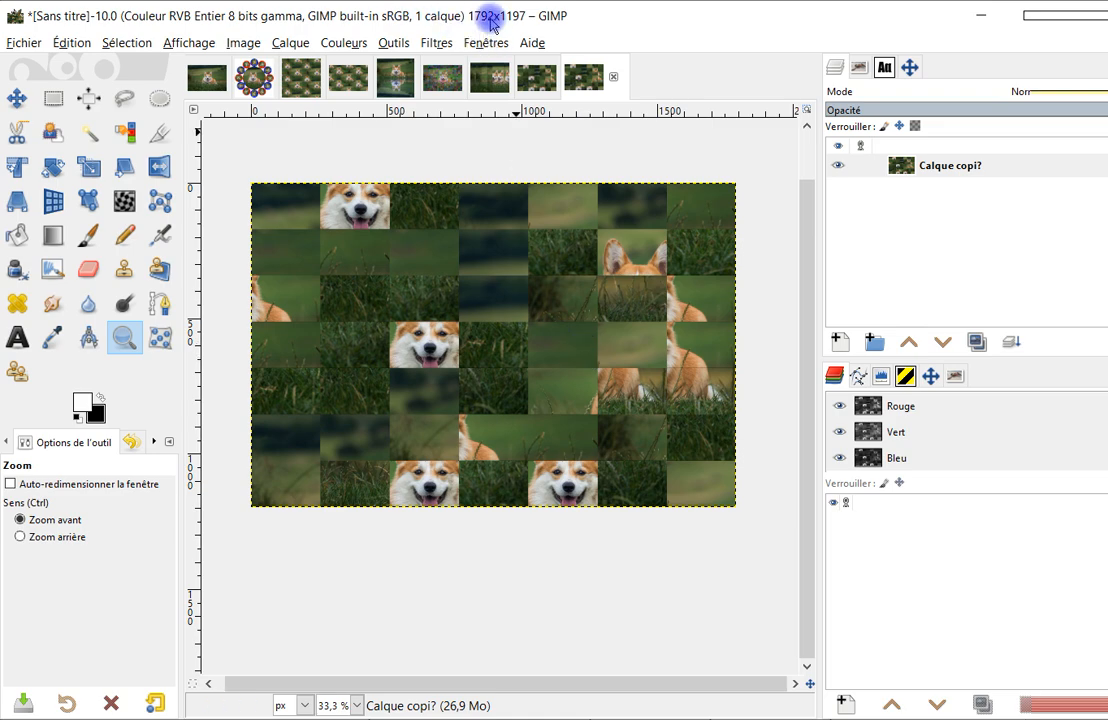
# Compare the new regular array image with the previously generated array images
pyautogui.click(536, 77)
pyautogui.click(442, 77)
pyautogui.click(497, 80)
pyautogui.click(564, 77)
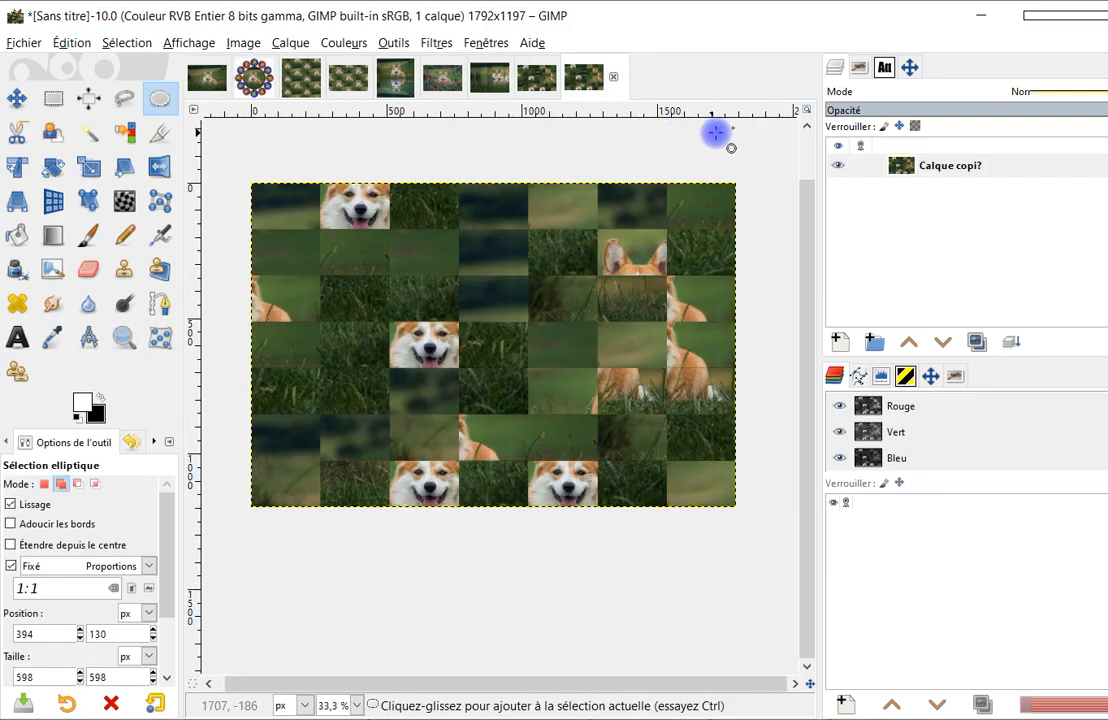
pyautogui.click(530, 85)
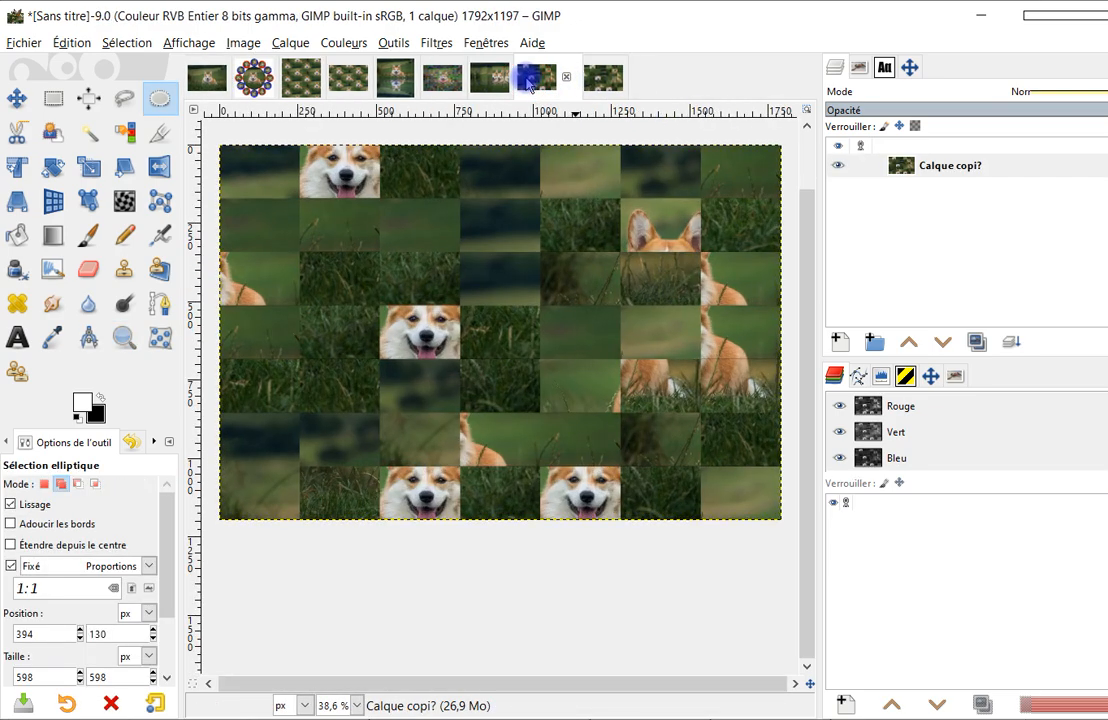
pyautogui.click(603, 80)
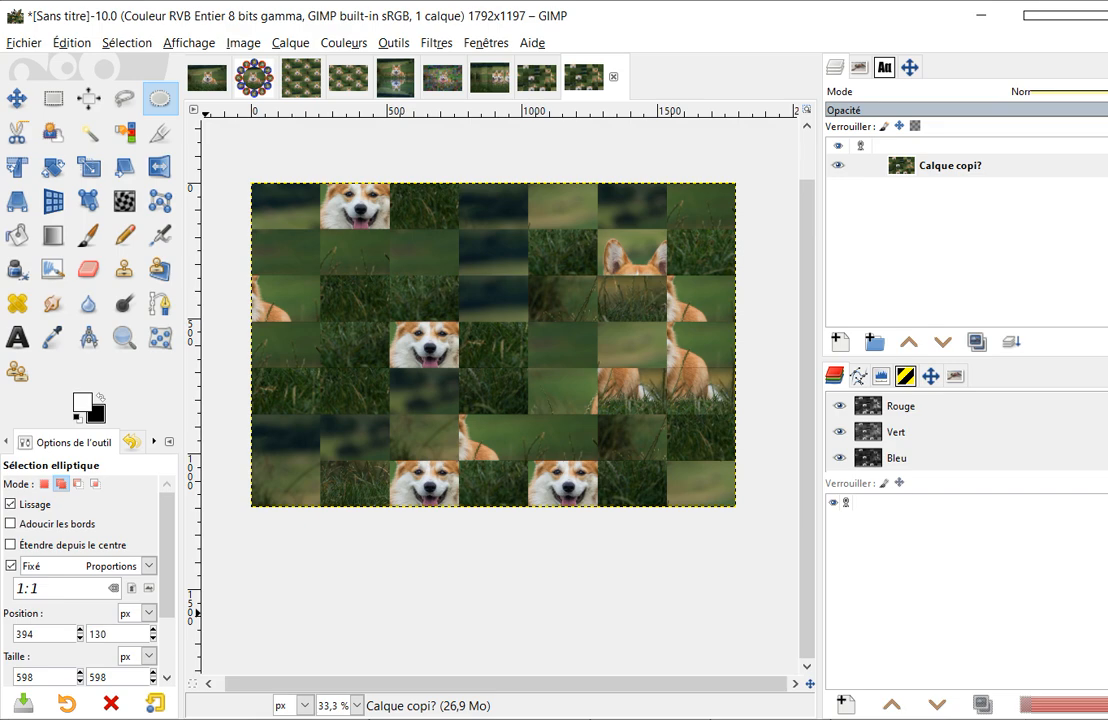
pyautogui.click(538, 77)
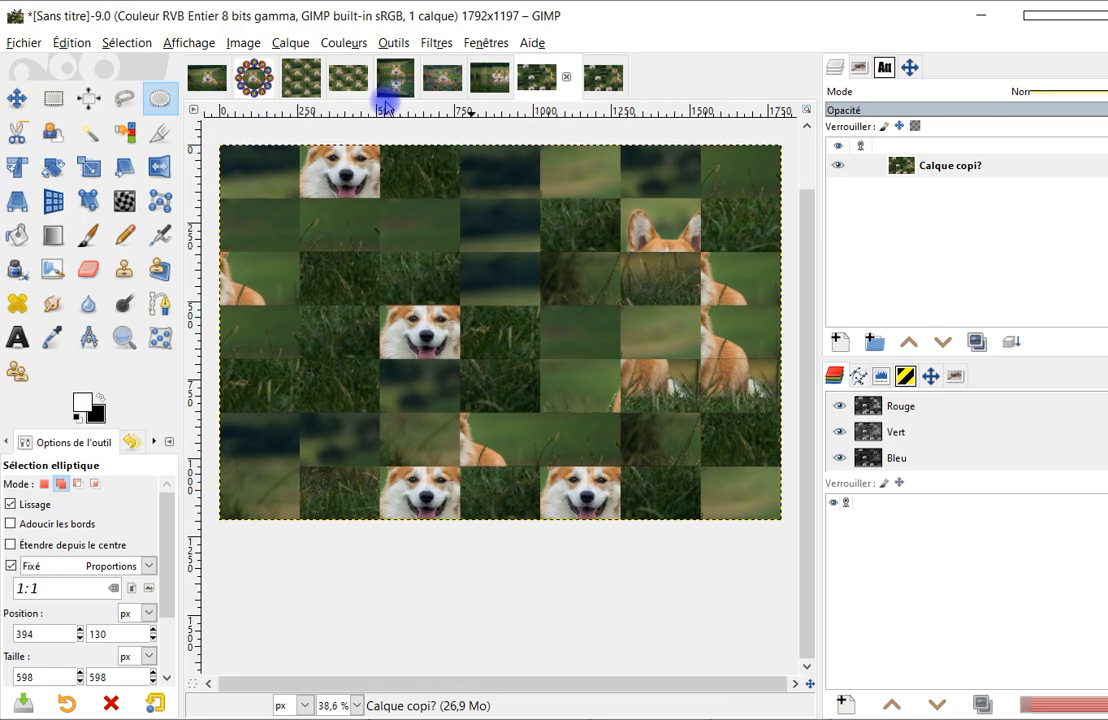
# Switch to the original single-corgi image, reopen G'MIC-Qt, and reset the Array [Regular] parameters to their defaults
pyautogui.click(207, 80)
pyautogui.click(436, 43)
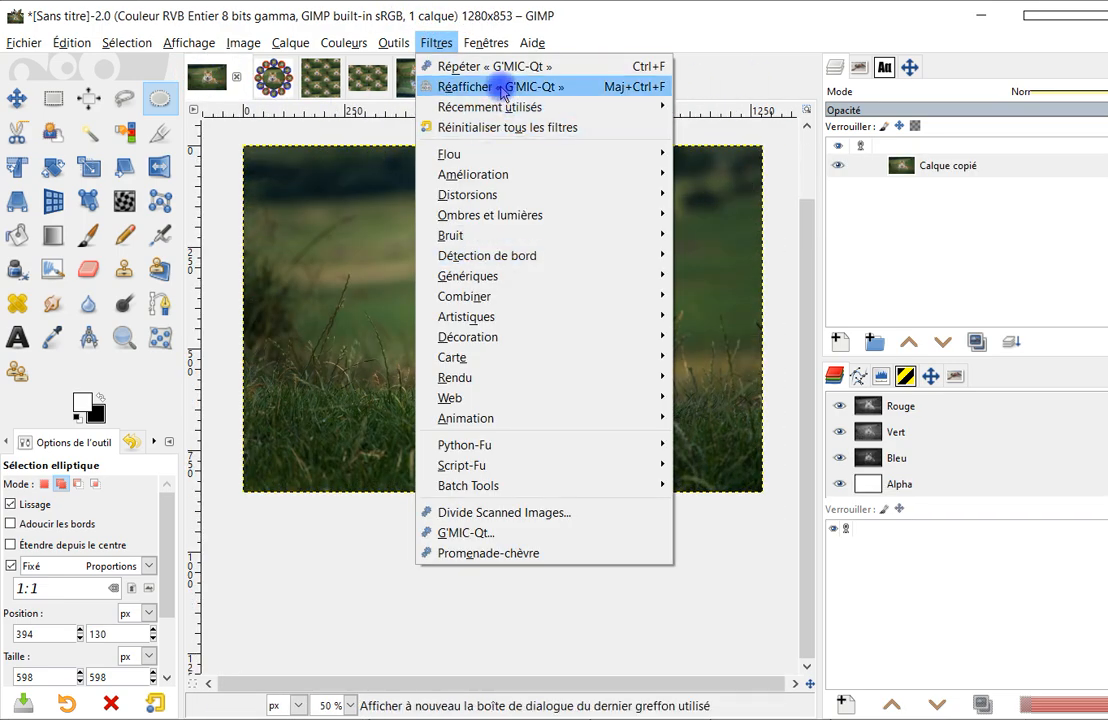
pyautogui.click(502, 88)
pyautogui.click(649, 58)
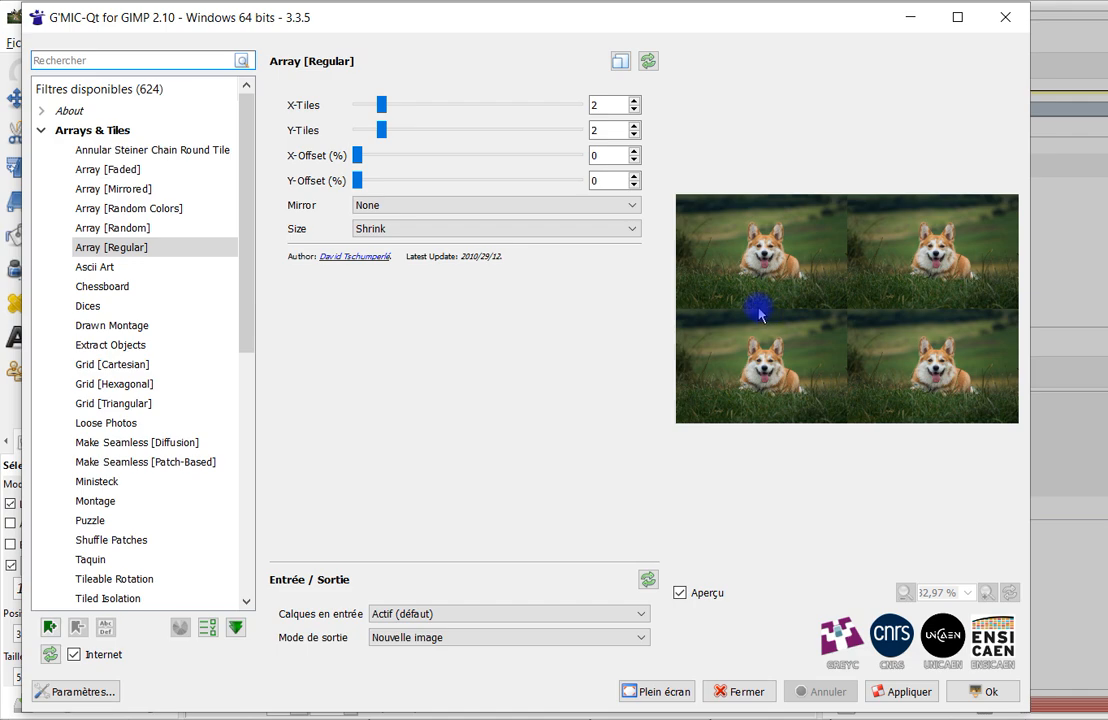
# Try the Array [Random] filter with 1 Source X-Tile and Y-Tile and 2 Destination X-Tiles and Y-Tiles
pyautogui.click(148, 229)
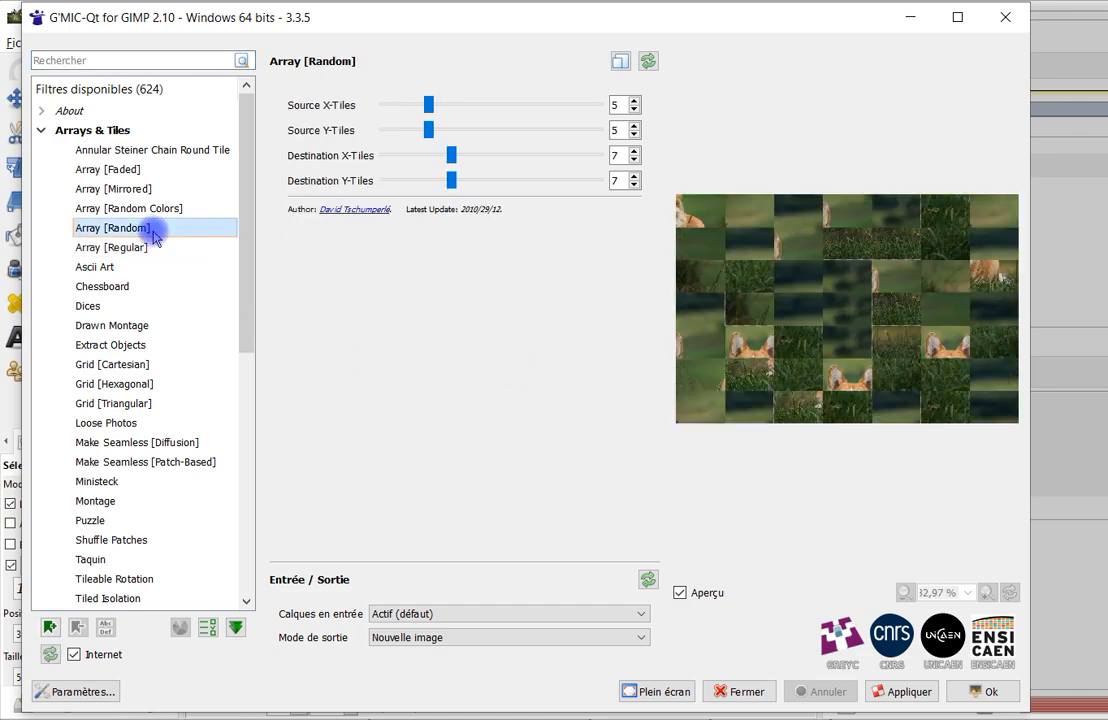
pyautogui.moveTo(424, 104); pyautogui.dragTo(361, 124)
pyautogui.moveTo(452, 157); pyautogui.dragTo(418, 155)
pyautogui.moveTo(451, 181); pyautogui.dragTo(420, 183)
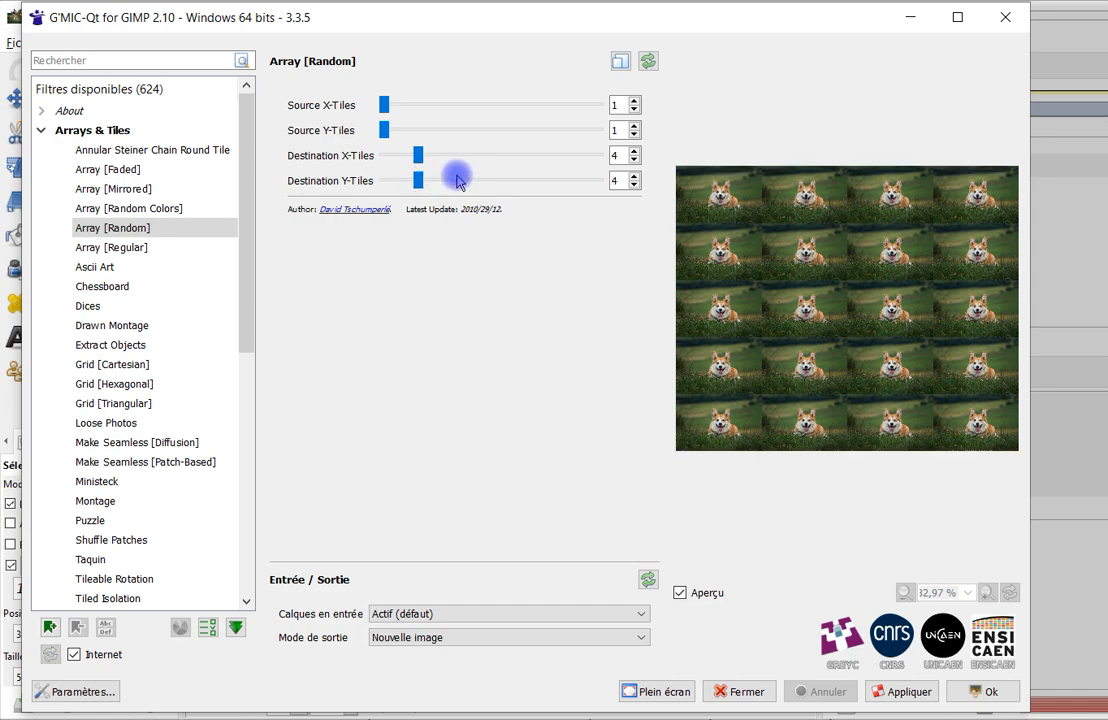
pyautogui.moveTo(415, 180); pyautogui.dragTo(395, 155)
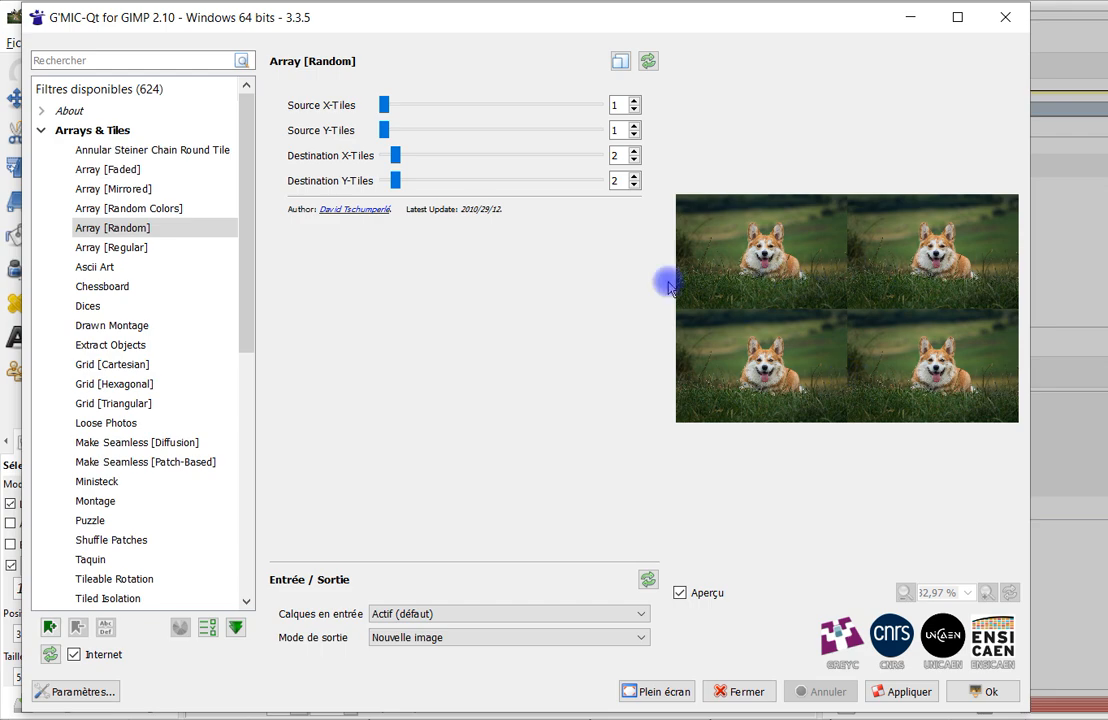
# Alternate between the Array [Regular] and Array [Random] previews to compare them, ending on Array [Regular]
pyautogui.click(148, 250)
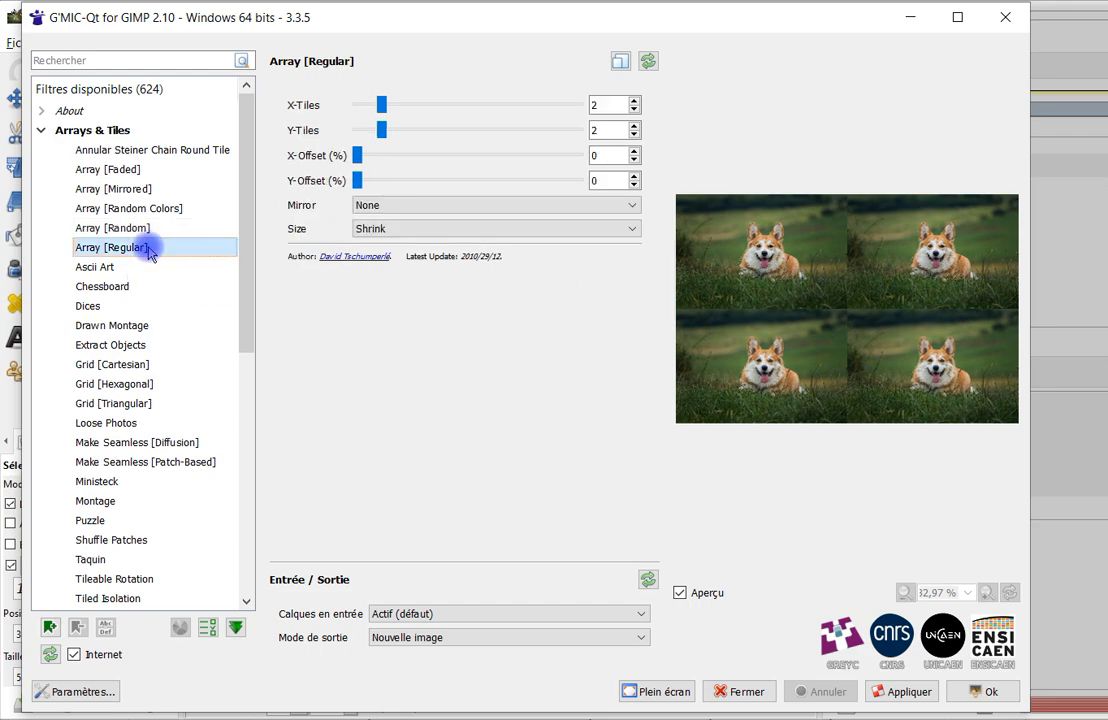
pyautogui.click(156, 230)
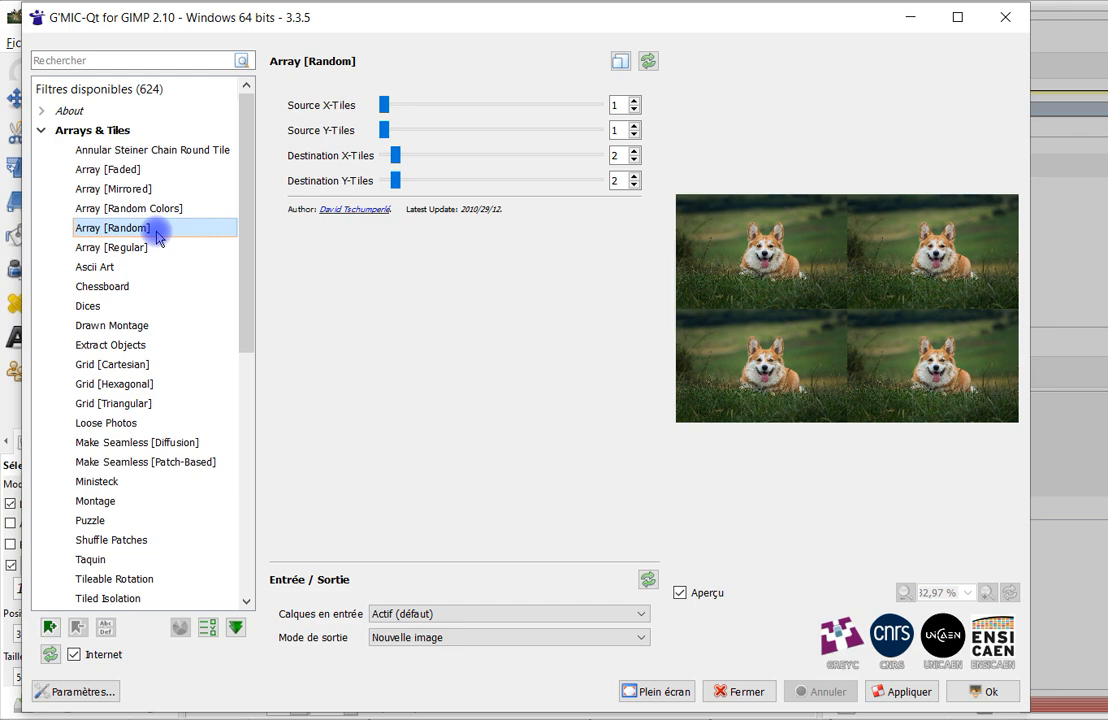
pyautogui.click(150, 250)
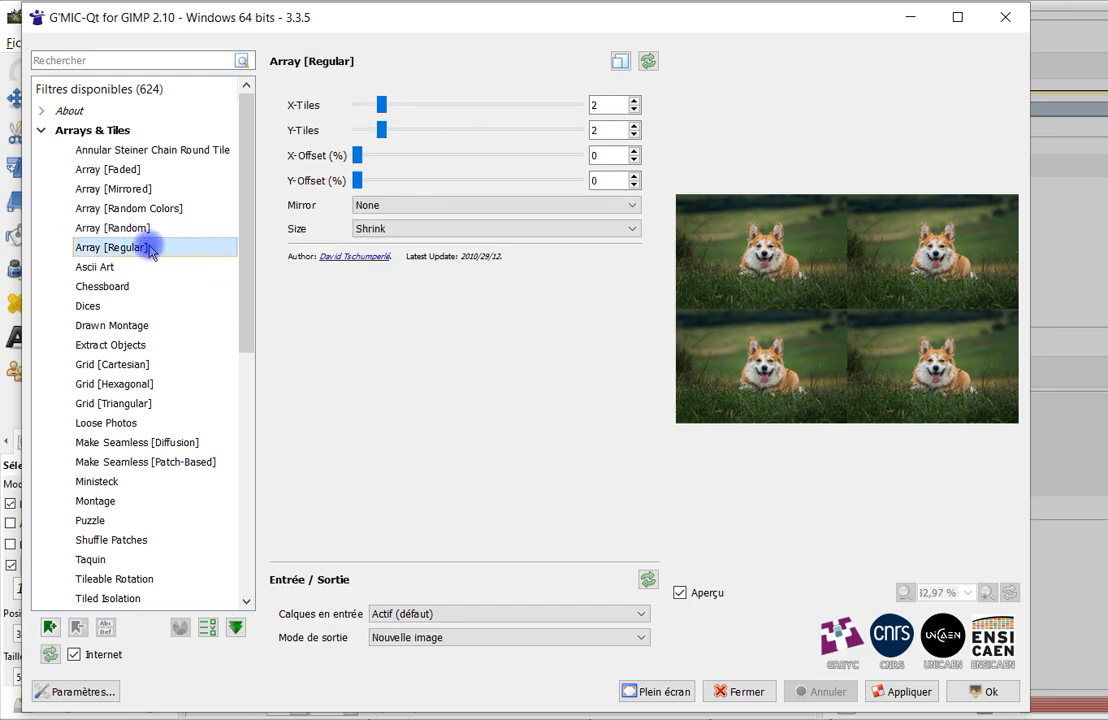
pyautogui.click(166, 228)
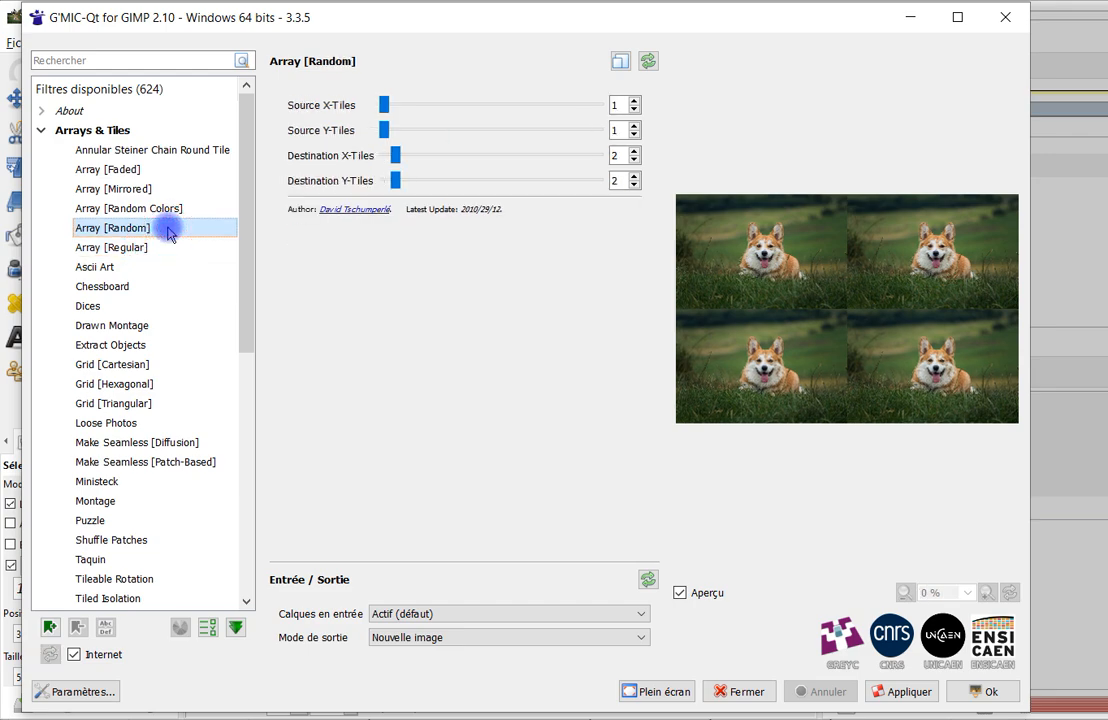
pyautogui.click(158, 247)
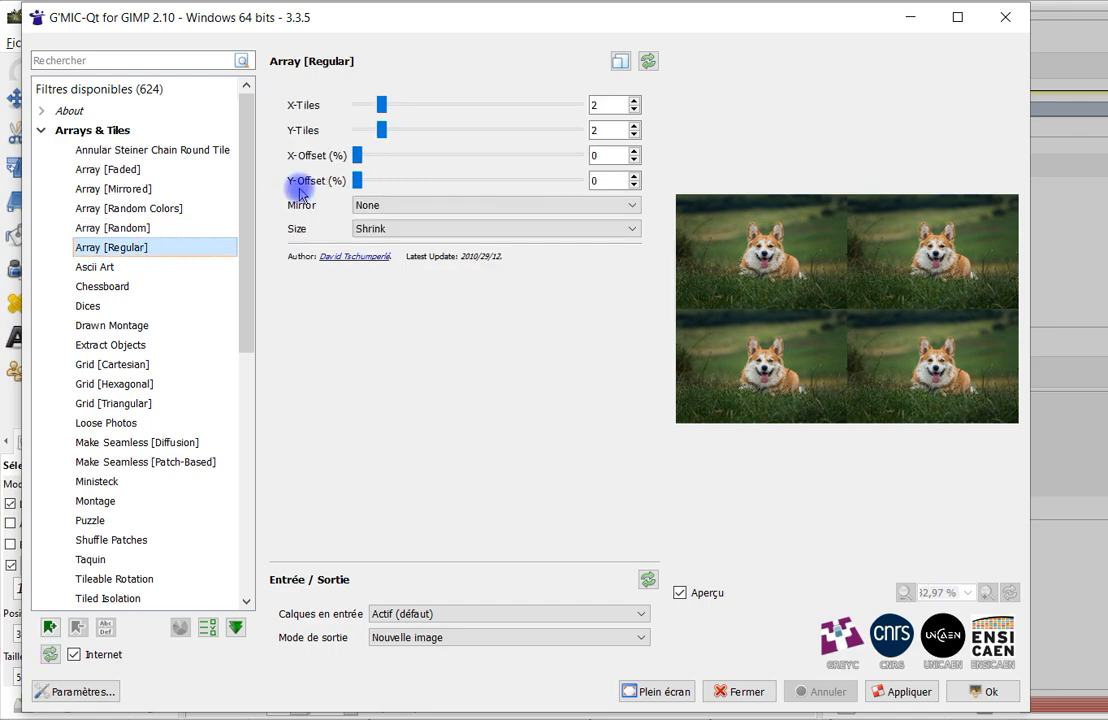
# Apply Array [Regular] to the corgi image with 2 X-Tiles, 2 Y-Tiles, no mirror and Shrink size
pyautogui.click(372, 230)
pyautogui.click(423, 219)
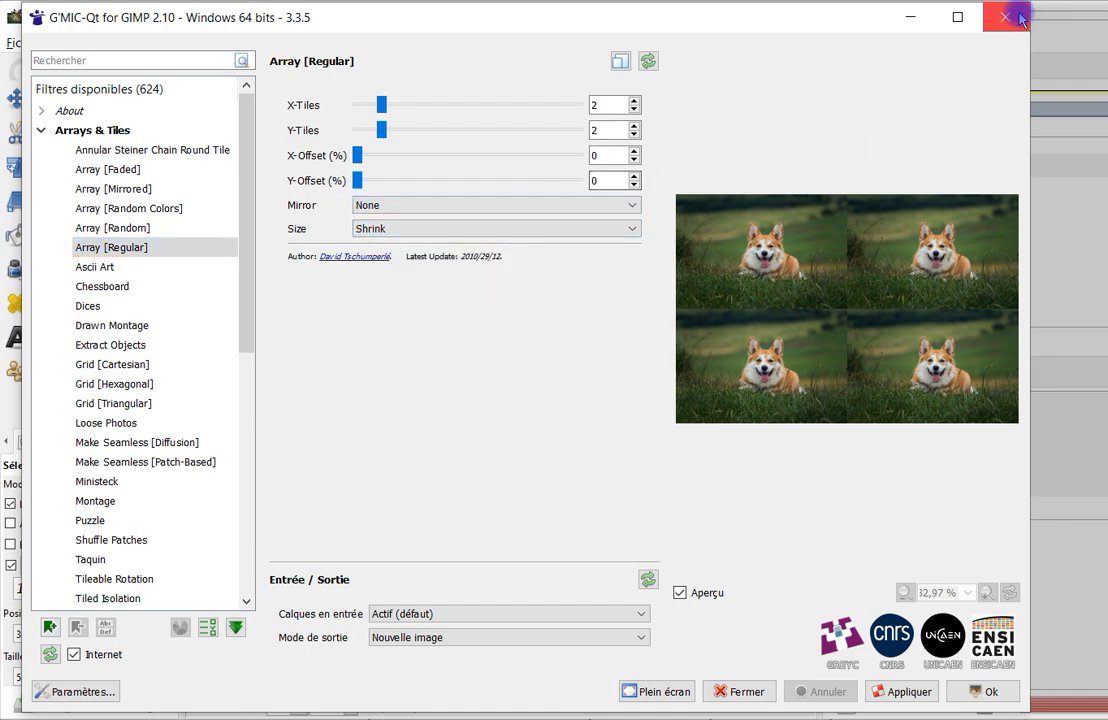
pyautogui.click(981, 692)
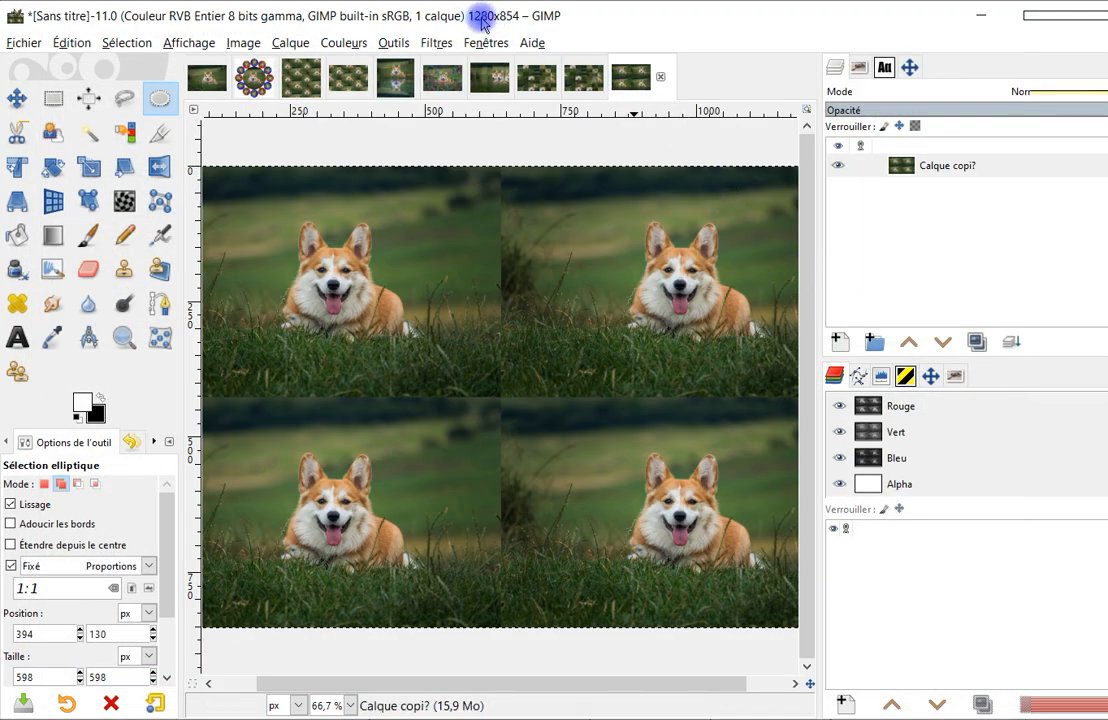
# Compare the new 2 × 2 corgi array with the previous array image and view it whole
pyautogui.click(583, 84)
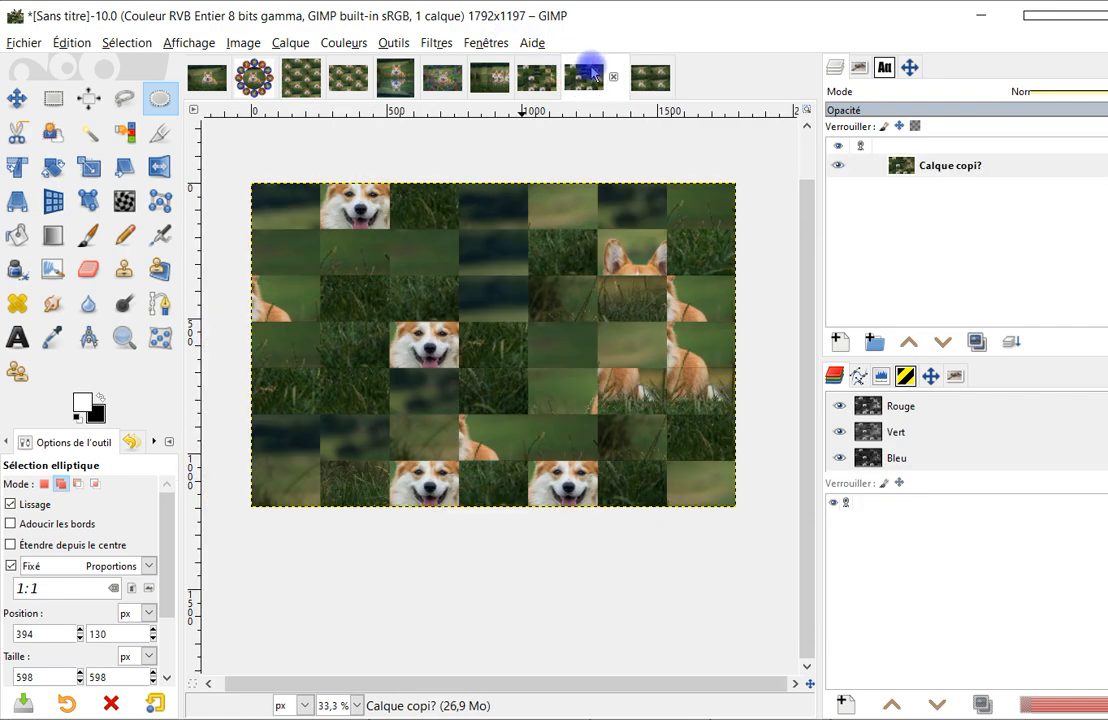
pyautogui.click(633, 82)
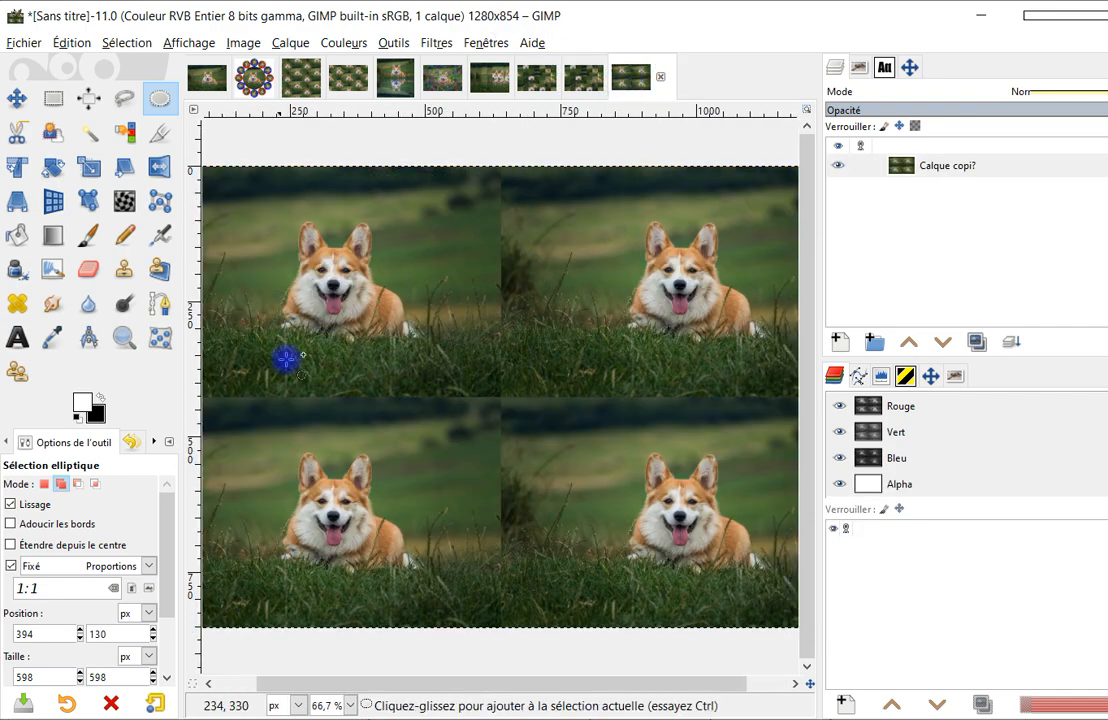
pyautogui.keyDown('ctrl'); pyautogui.scroll(-1, 478, 398); pyautogui.keyUp('ctrl')
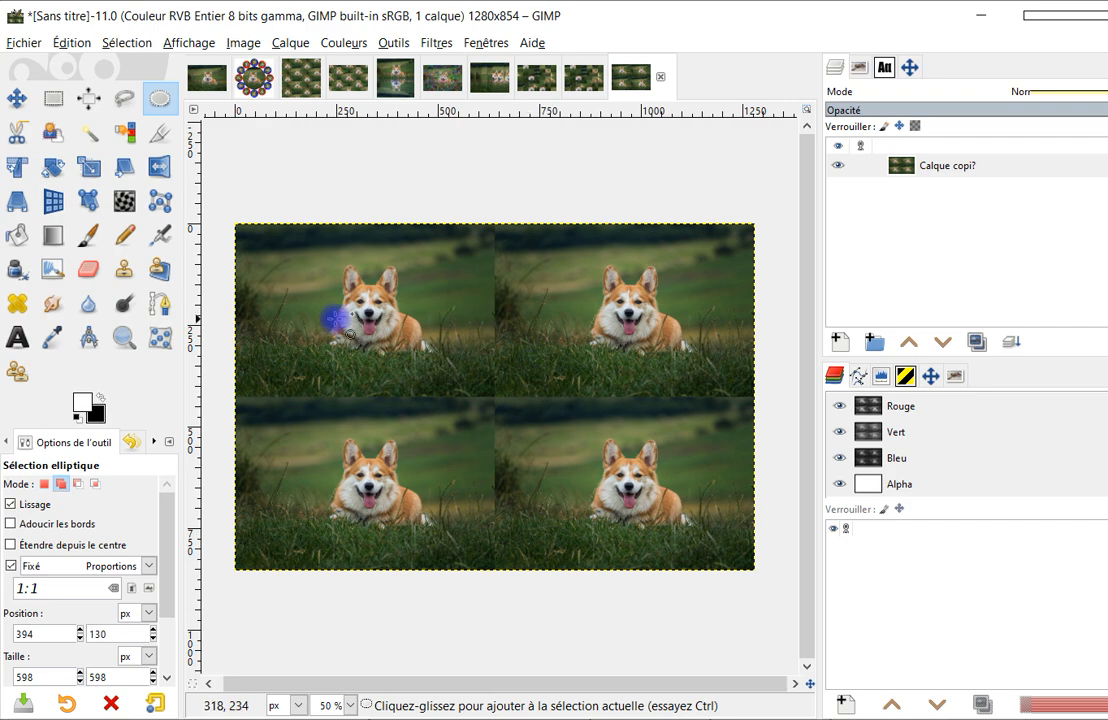
pyautogui.click(124, 335)
pyautogui.moveTo(229, 219); pyautogui.dragTo(766, 578)
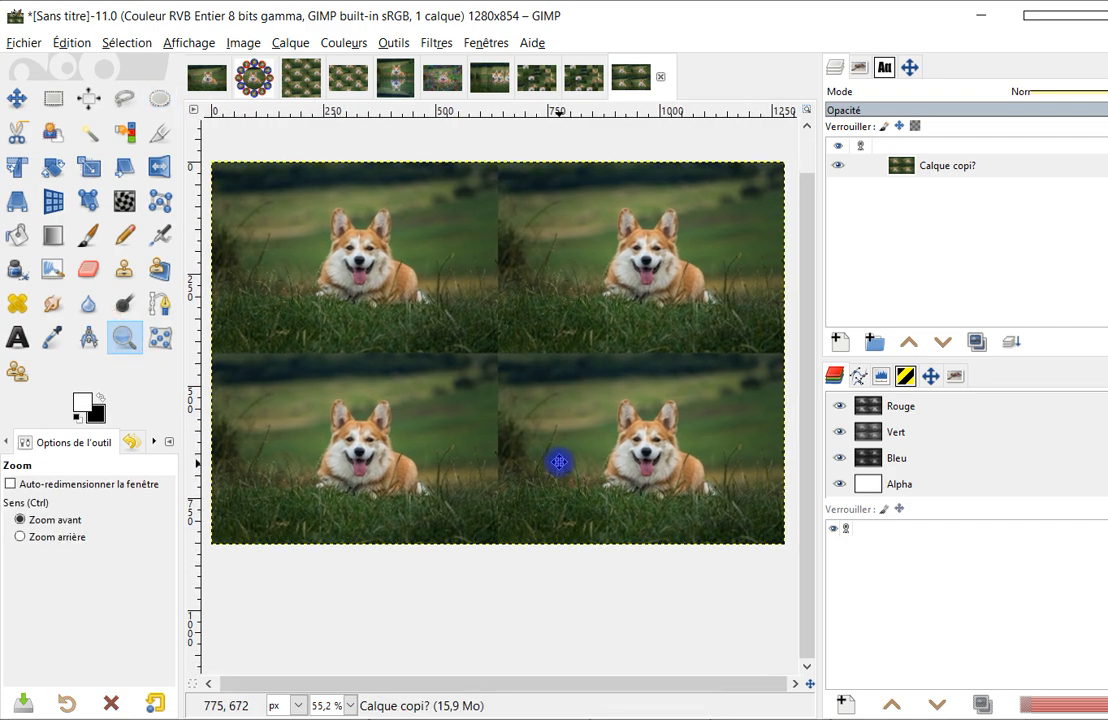